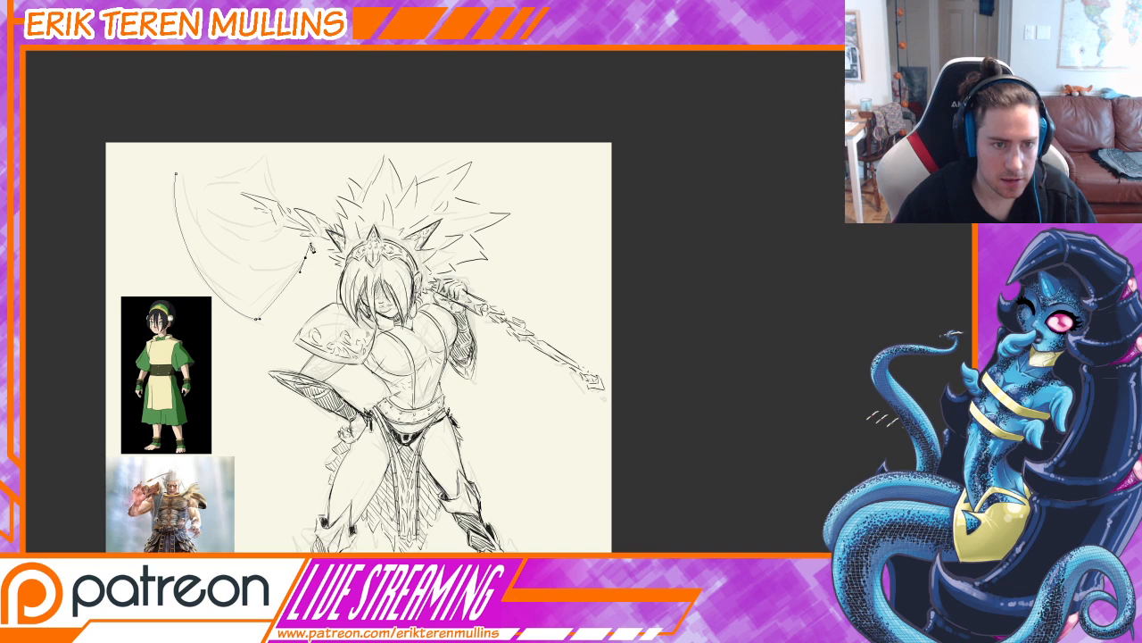
Step: Close the axe blade's path with a concave inner curve to form a crescent, and stroke the path with the brush
{"action": "left_click", "coordinate": [177, 174]}
{"action": "left_click", "coordinate": [236, 205], "text": "ctrl"}
{"action": "left_click_drag", "start_coordinate": [166, 113], "coordinate": [209, 288]}
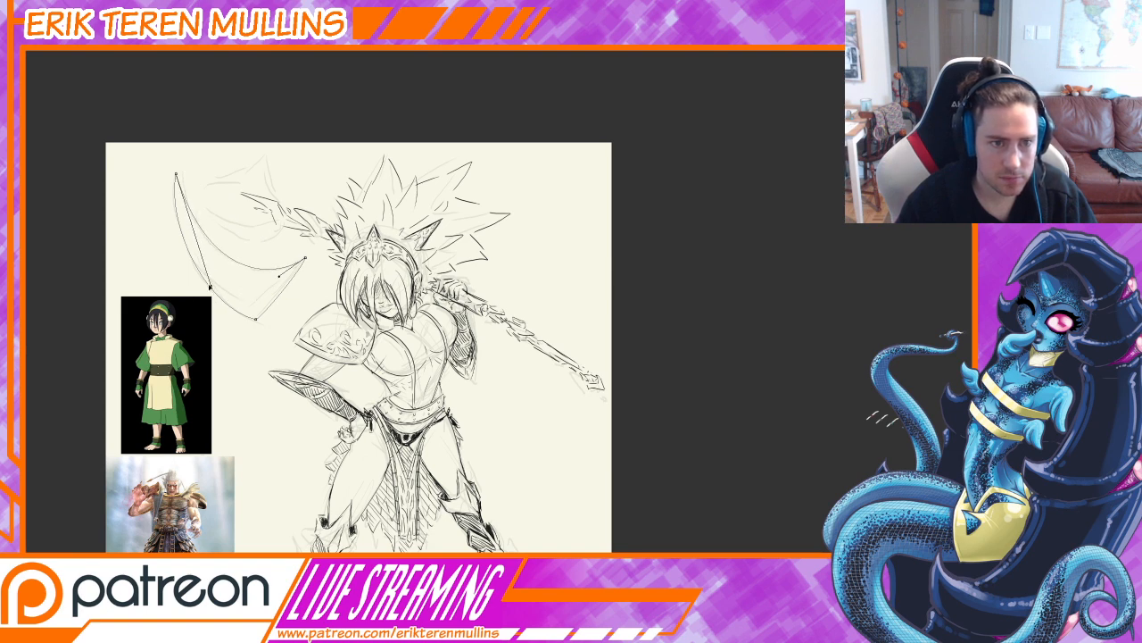
{"action": "right_click", "coordinate": [273, 280]}
{"action": "left_click", "coordinate": [308, 352]}
{"action": "key", "text": "Return"}
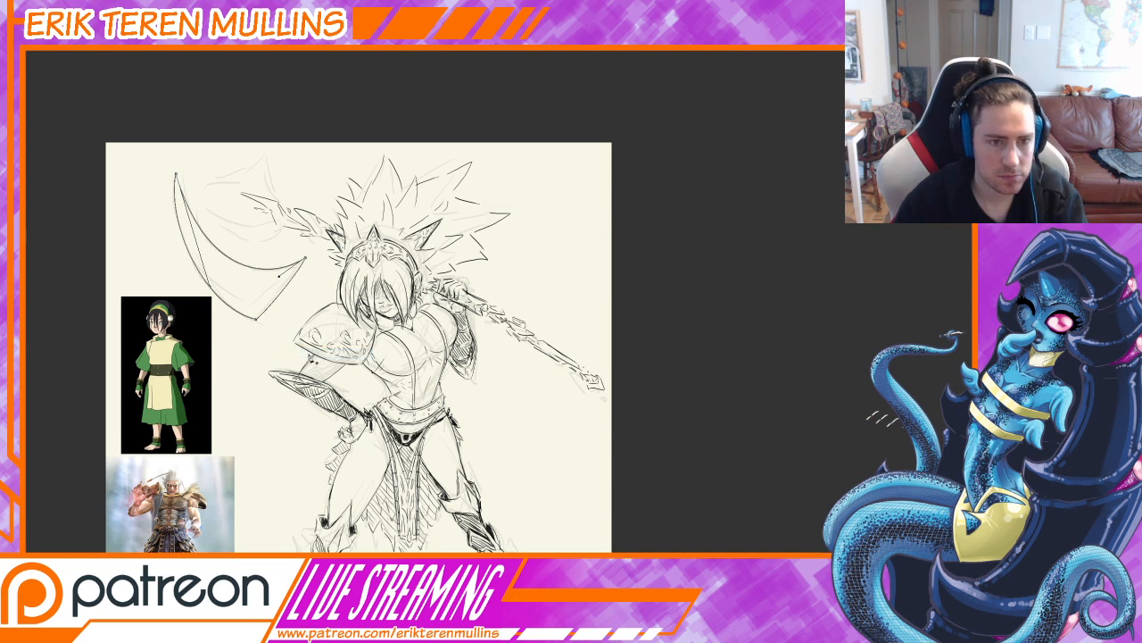
{"action": "left_click_drag", "start_coordinate": [273, 326], "coordinate": [338, 357]}
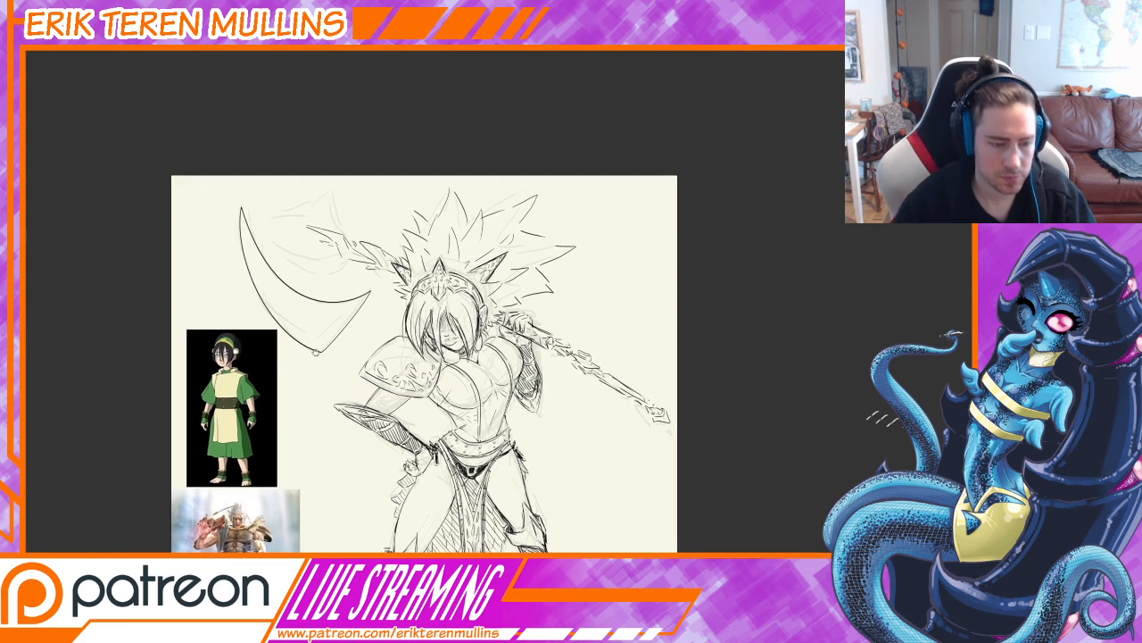
Step: Strengthen the crescent blade's outer edge with a long brush stroke from the upper tip to the lower corner, replacing the first attempt
{"action": "key", "text": "ctrl+plus"}
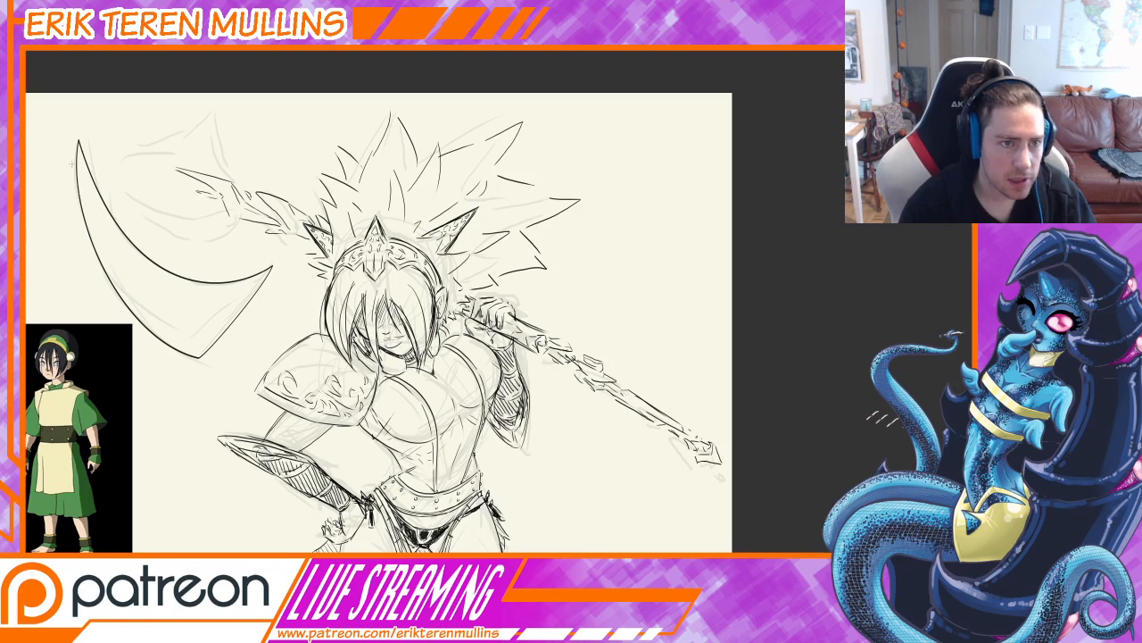
{"action": "left_click_drag", "start_coordinate": [78, 140], "coordinate": [168, 339]}
{"action": "key", "text": "ctrl+z"}
{"action": "left_click_drag", "start_coordinate": [78, 143], "coordinate": [191, 355]}
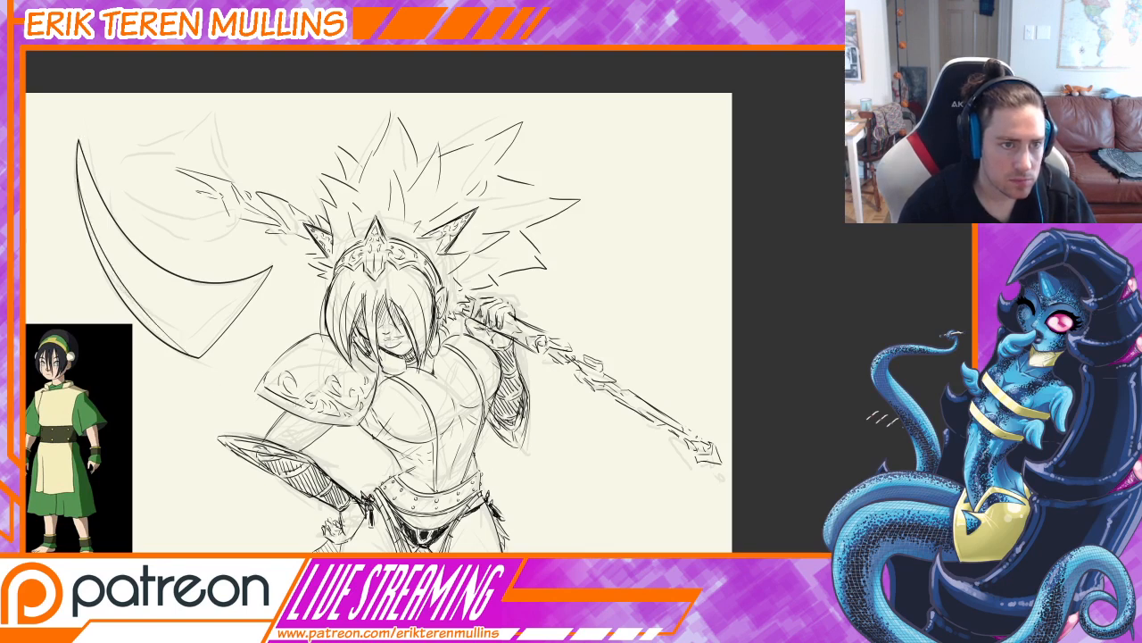
Step: Draw the rounded top and back outline of the stone head above the blade, with short broken strokes at its front end
{"action": "middle_click_drag", "start_coordinate": [224, 345], "coordinate": [394, 427]}
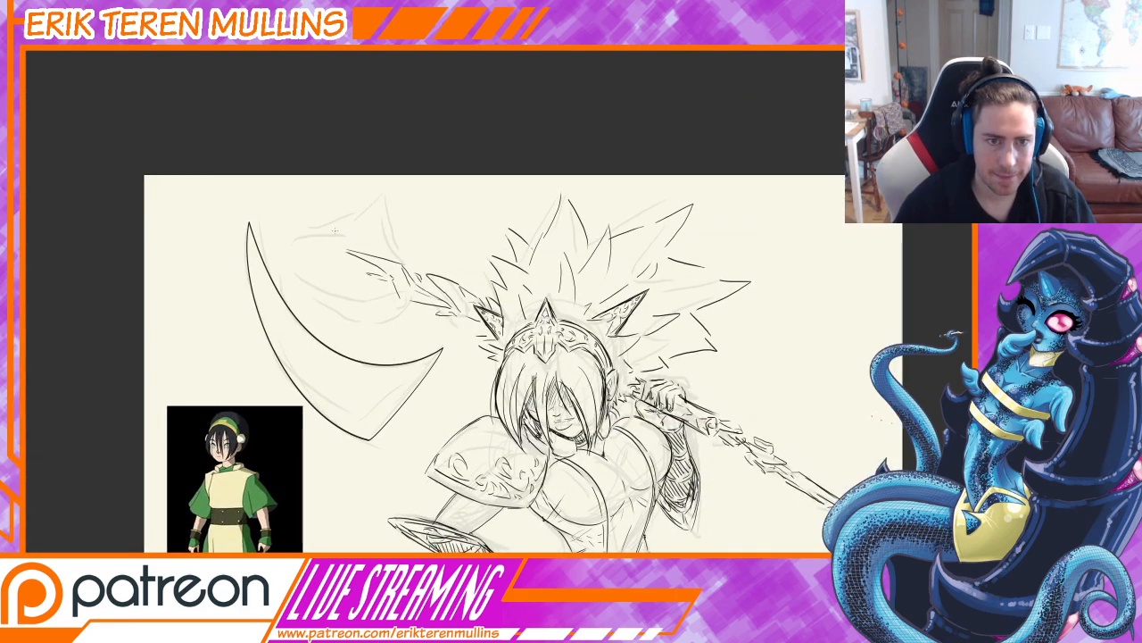
{"action": "middle_click_drag", "start_coordinate": [429, 450], "coordinate": [455, 105]}
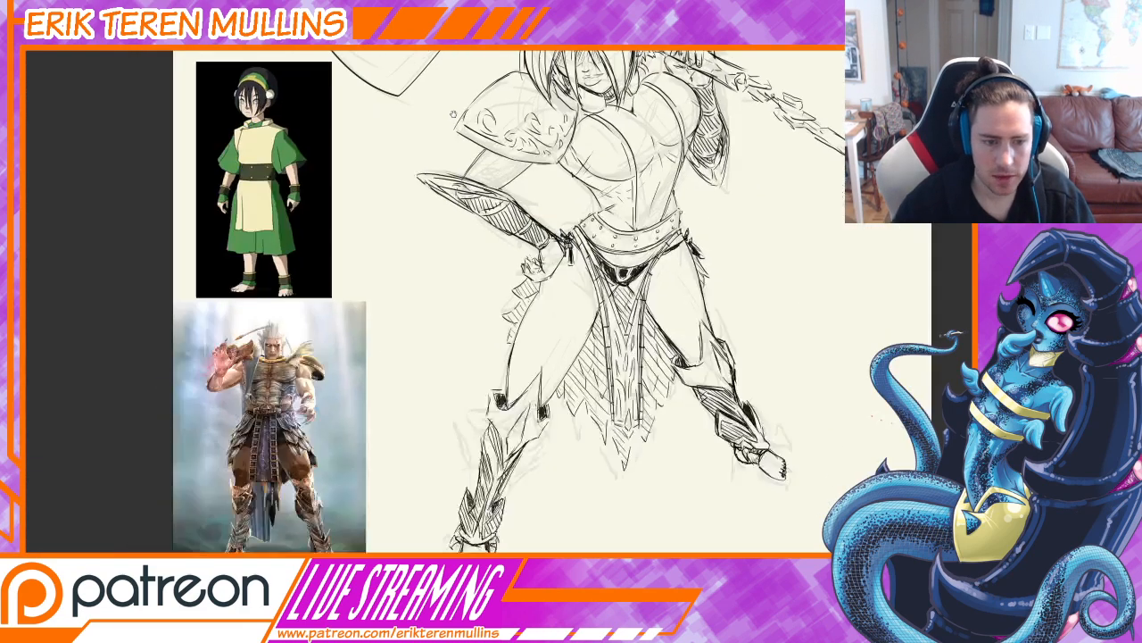
{"action": "middle_click_drag", "start_coordinate": [451, 421], "coordinate": [443, 190]}
{"action": "middle_click_drag", "start_coordinate": [484, 102], "coordinate": [457, 527]}
{"action": "middle_click_drag", "start_coordinate": [325, 75], "coordinate": [332, 300]}
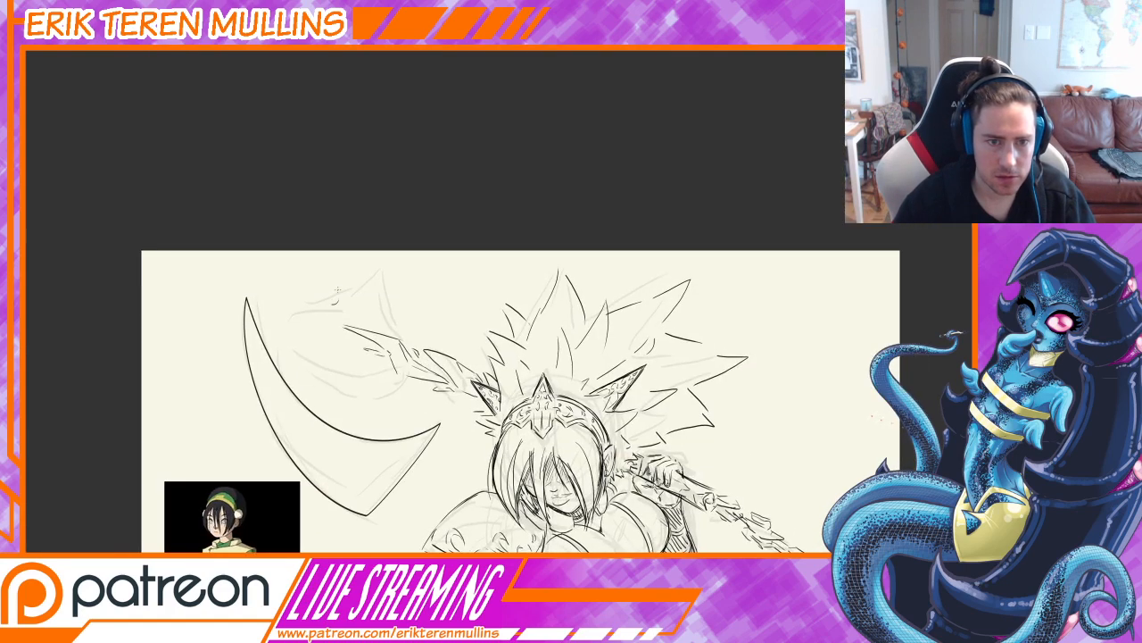
{"action": "left_click_drag", "start_coordinate": [323, 272], "coordinate": [335, 261]}
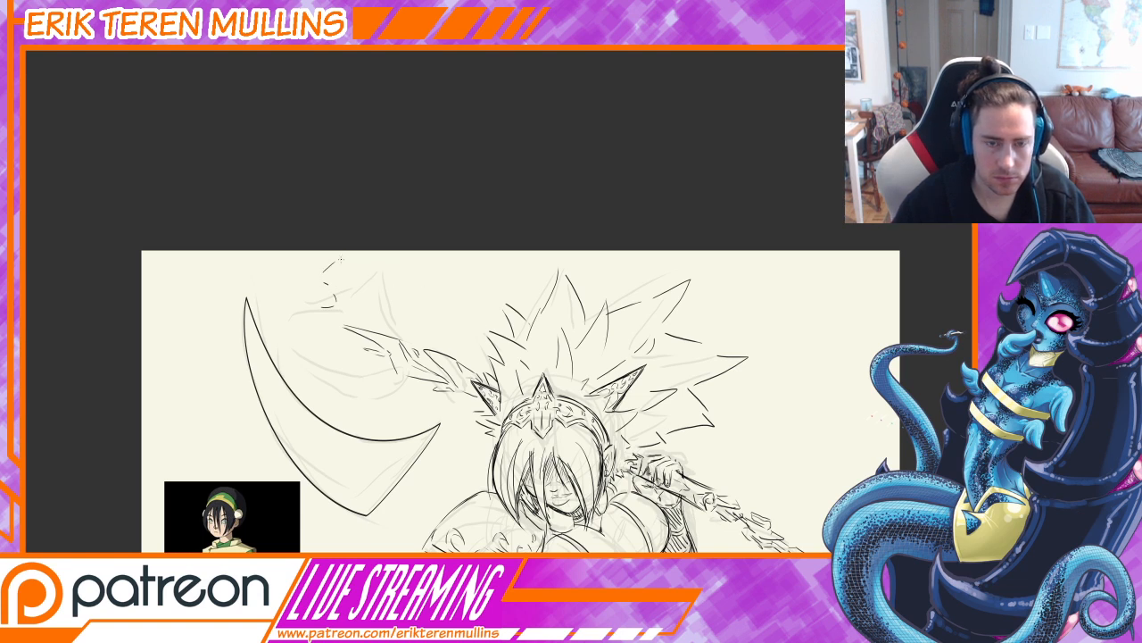
{"action": "left_click_drag", "start_coordinate": [344, 258], "coordinate": [459, 303]}
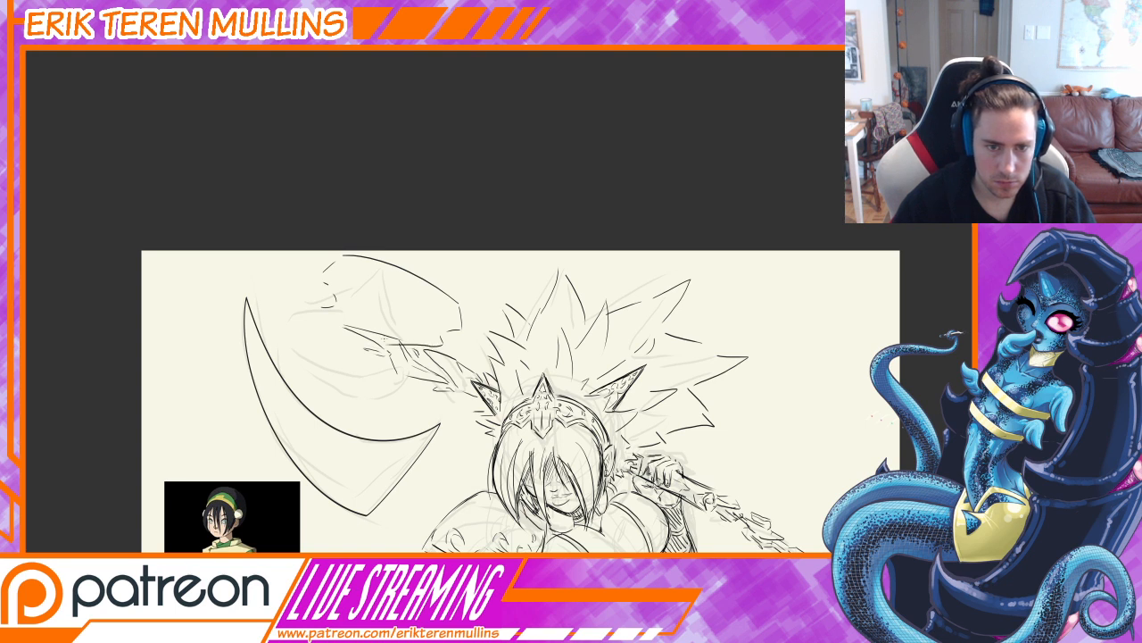
Step: Draw the lower edge and front chips of the stone head with slanted strokes, undoing and redrawing those that miss
{"action": "mouse_move", "coordinate": [389, 344]}
{"action": "left_mouse_down"}
{"action": "mouse_move", "coordinate": [336, 303]}
{"action": "mouse_move", "coordinate": [355, 291]}
{"action": "mouse_move", "coordinate": [341, 300]}
{"action": "mouse_move", "coordinate": [357, 308]}
{"action": "left_mouse_up"}
{"action": "key", "text": "ctrl+z"}
{"action": "key", "text": "ctrl+z"}
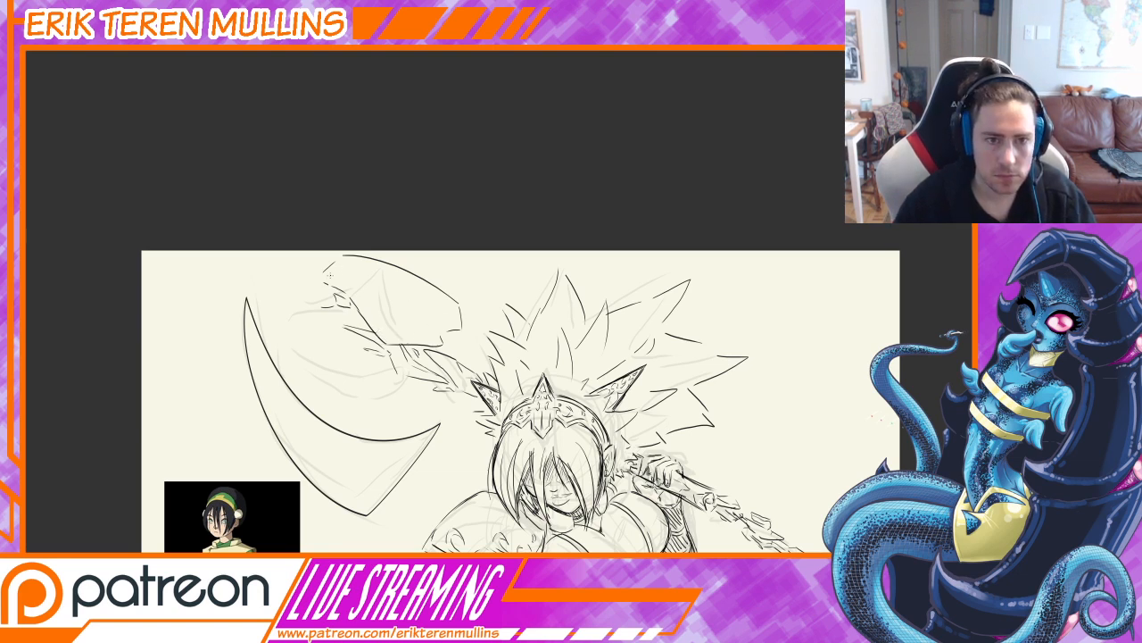
{"action": "left_click_drag", "start_coordinate": [323, 277], "coordinate": [343, 290]}
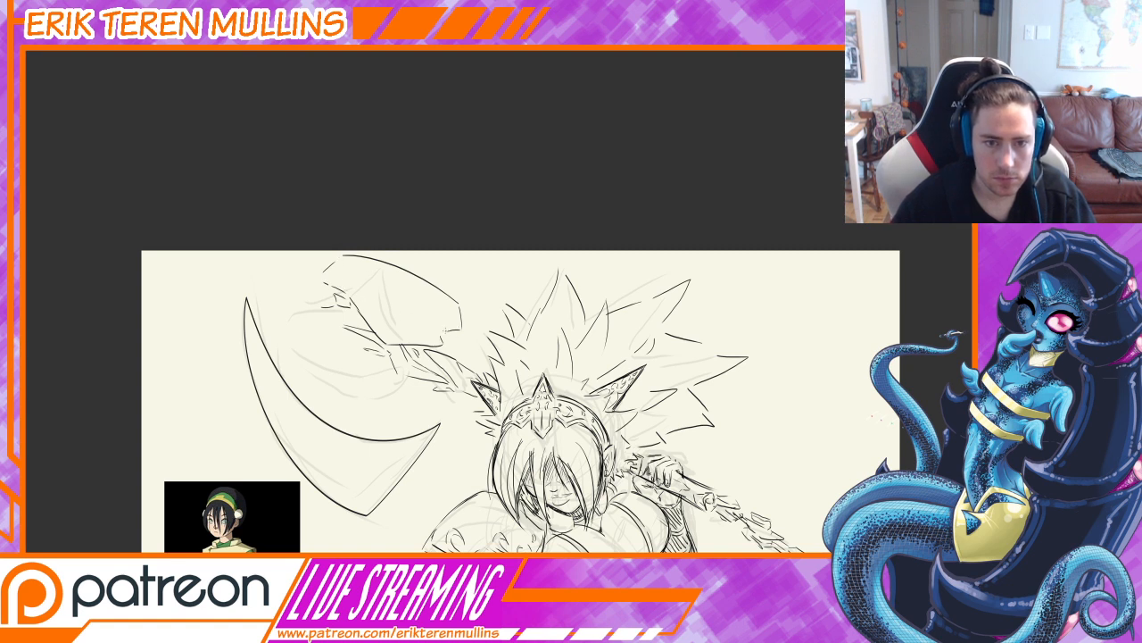
{"action": "left_click_drag", "start_coordinate": [406, 330], "coordinate": [357, 297]}
{"action": "key", "text": "ctrl+z"}
{"action": "left_click_drag", "start_coordinate": [406, 334], "coordinate": [337, 282]}
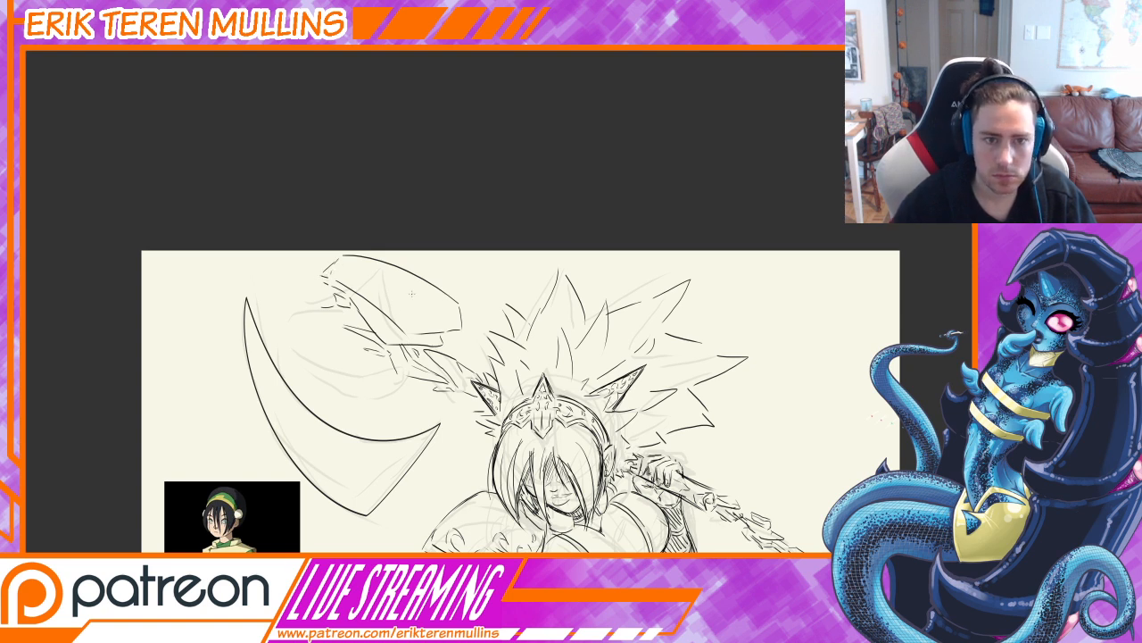
Step: Add plane lines, cracks and small chips inside the stone head and along its front edge
{"action": "mouse_move", "coordinate": [461, 308]}
{"action": "left_mouse_down"}
{"action": "mouse_move", "coordinate": [416, 317]}
{"action": "mouse_move", "coordinate": [384, 304]}
{"action": "left_mouse_up"}
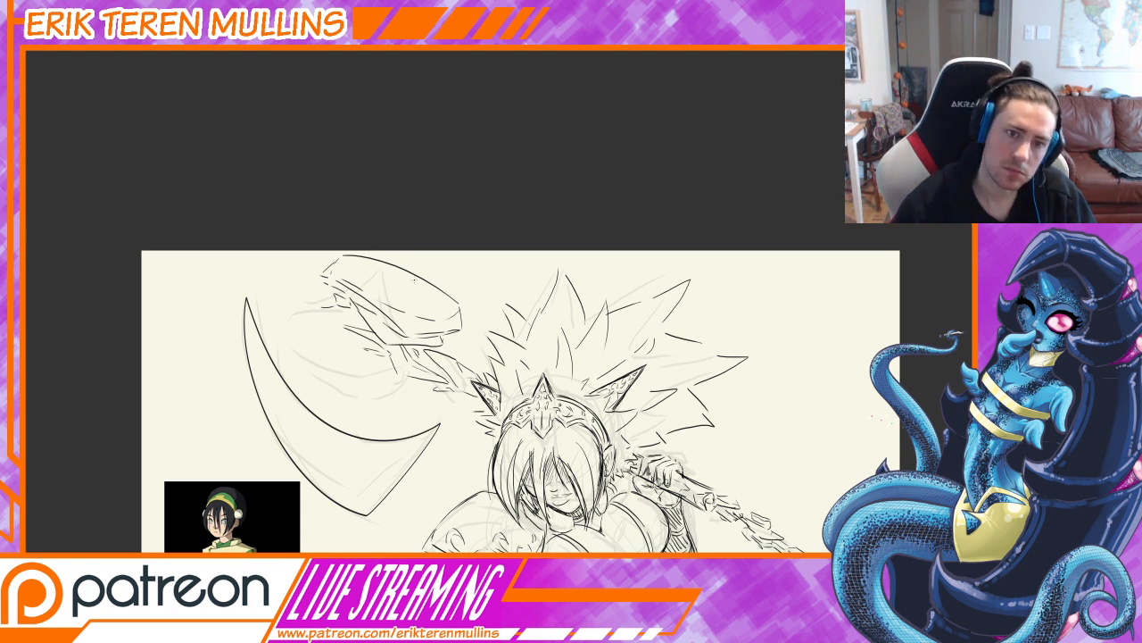
{"action": "left_click_drag", "start_coordinate": [406, 310], "coordinate": [401, 279]}
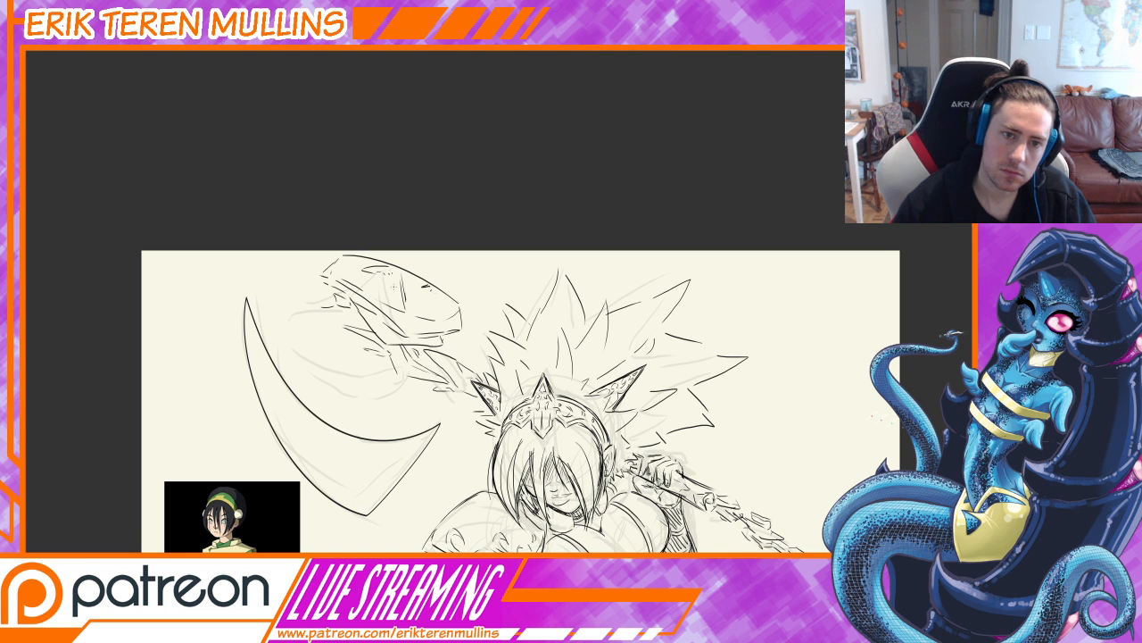
{"action": "mouse_move", "coordinate": [319, 309]}
{"action": "left_mouse_down"}
{"action": "mouse_move", "coordinate": [346, 318]}
{"action": "mouse_move", "coordinate": [335, 292]}
{"action": "left_mouse_up"}
{"action": "key", "text": "ctrl+z"}
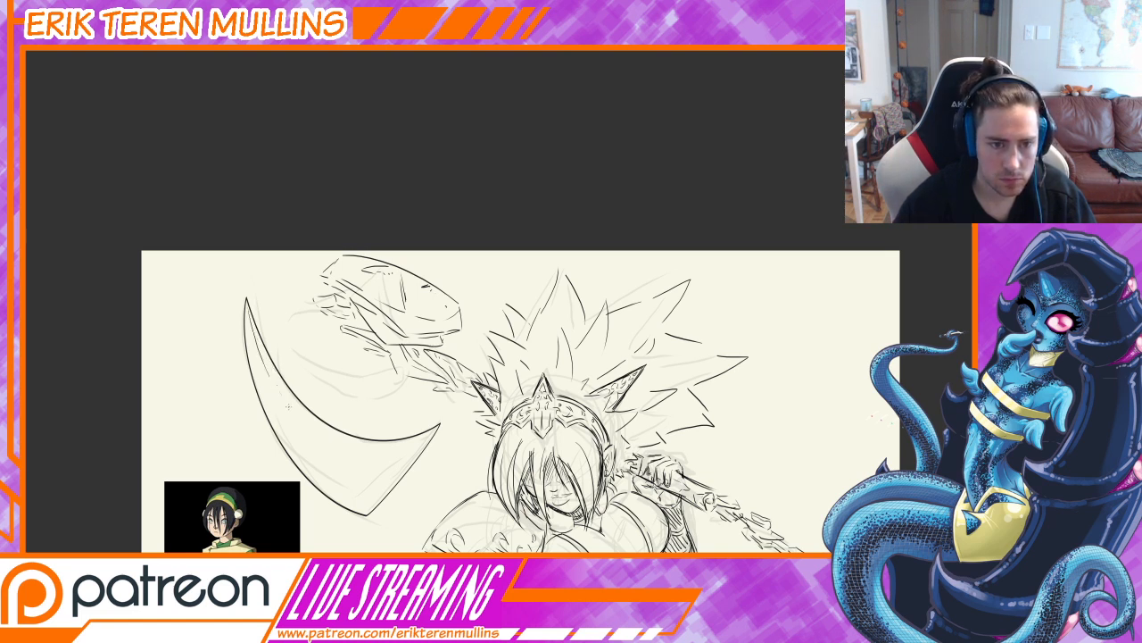
Step: Erase the smooth inner curve of the crescent blade between its two tips
{"action": "mouse_move", "coordinate": [310, 425]}
{"action": "left_mouse_down"}
{"action": "mouse_move", "coordinate": [355, 451]}
{"action": "mouse_move", "coordinate": [262, 338]}
{"action": "left_mouse_up"}
{"action": "key", "text": "e"}
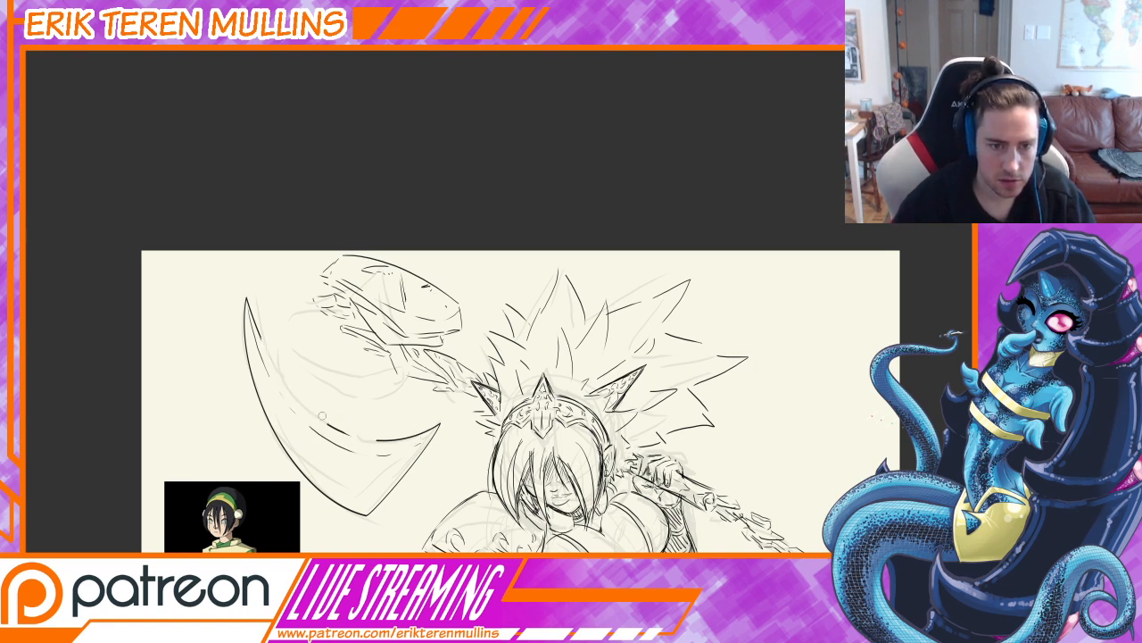
{"action": "left_click_drag", "start_coordinate": [331, 426], "coordinate": [416, 432]}
{"action": "key", "text": "b"}
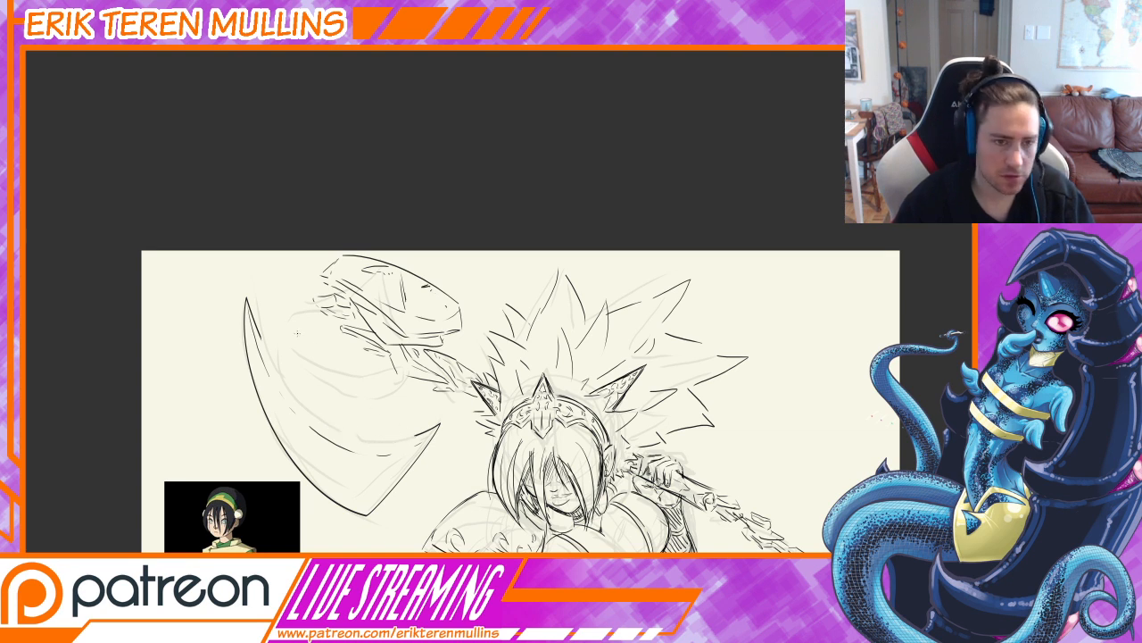
Step: Redraw the blade's inner edge as a jagged, chipped line and sketch broken curved contours behind it toward the shaft
{"action": "left_click_drag", "start_coordinate": [259, 338], "coordinate": [273, 364]}
{"action": "key", "text": "ctrl+z"}
{"action": "key", "text": "ctrl+z"}
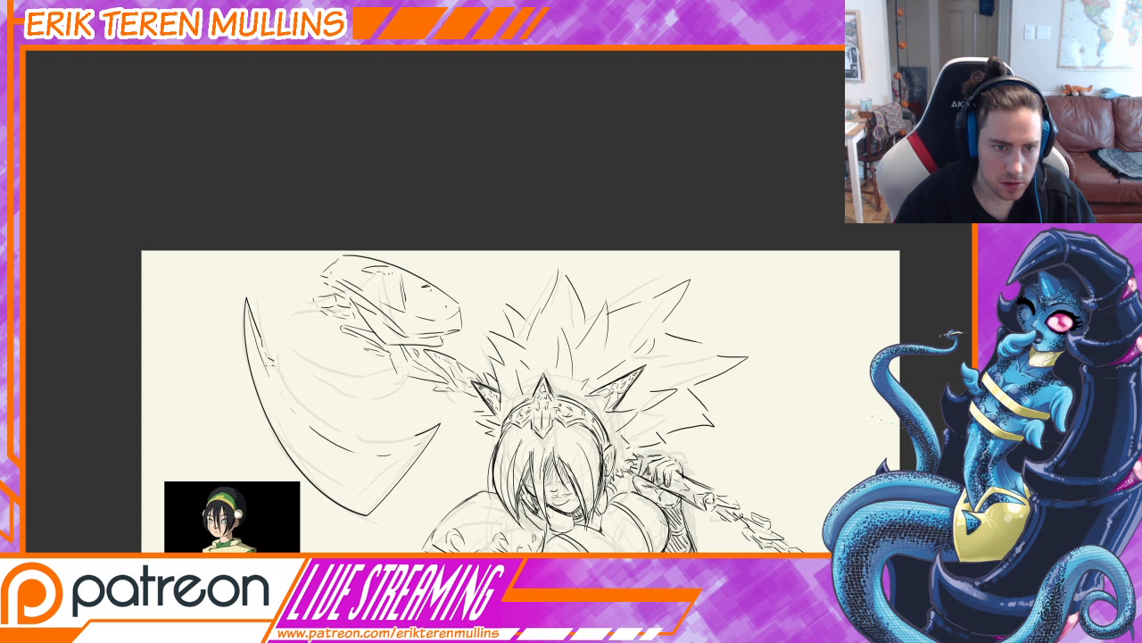
{"action": "left_click_drag", "start_coordinate": [281, 376], "coordinate": [291, 400]}
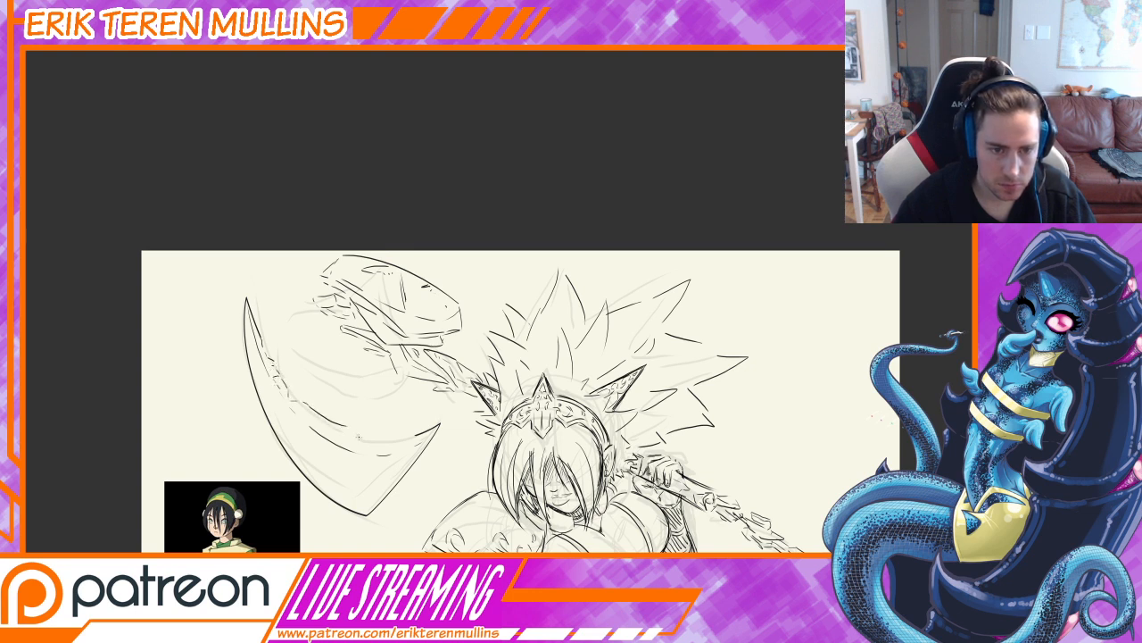
{"action": "left_click_drag", "start_coordinate": [352, 439], "coordinate": [417, 432]}
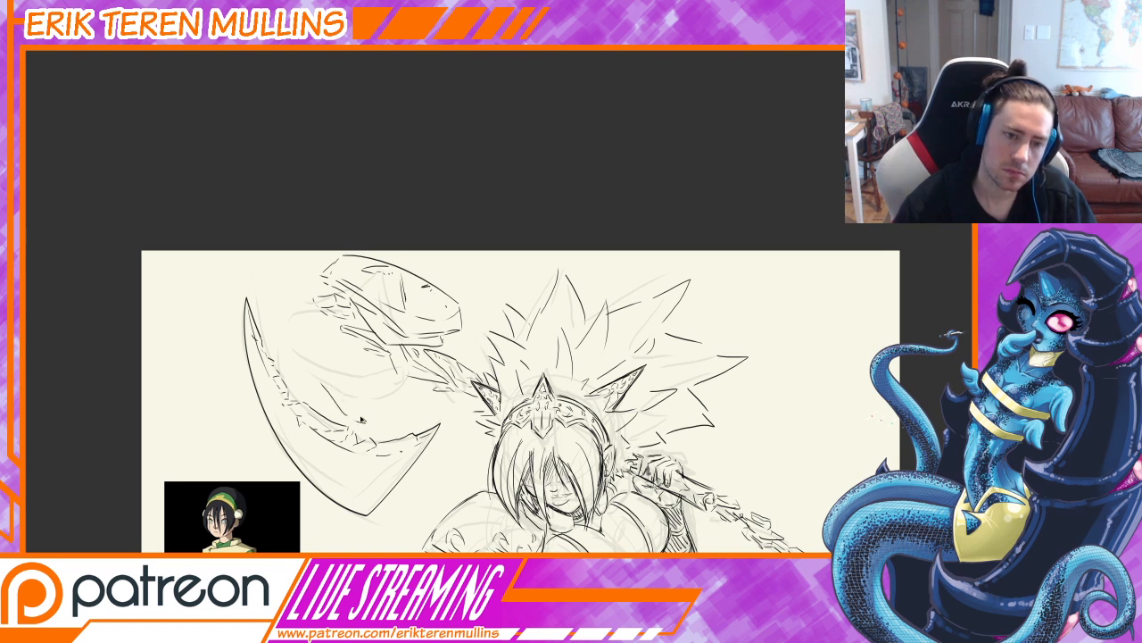
{"action": "mouse_move", "coordinate": [378, 414]}
{"action": "left_mouse_down"}
{"action": "mouse_move", "coordinate": [360, 412]}
{"action": "mouse_move", "coordinate": [287, 348]}
{"action": "mouse_move", "coordinate": [364, 400]}
{"action": "mouse_move", "coordinate": [295, 334]}
{"action": "left_mouse_up"}
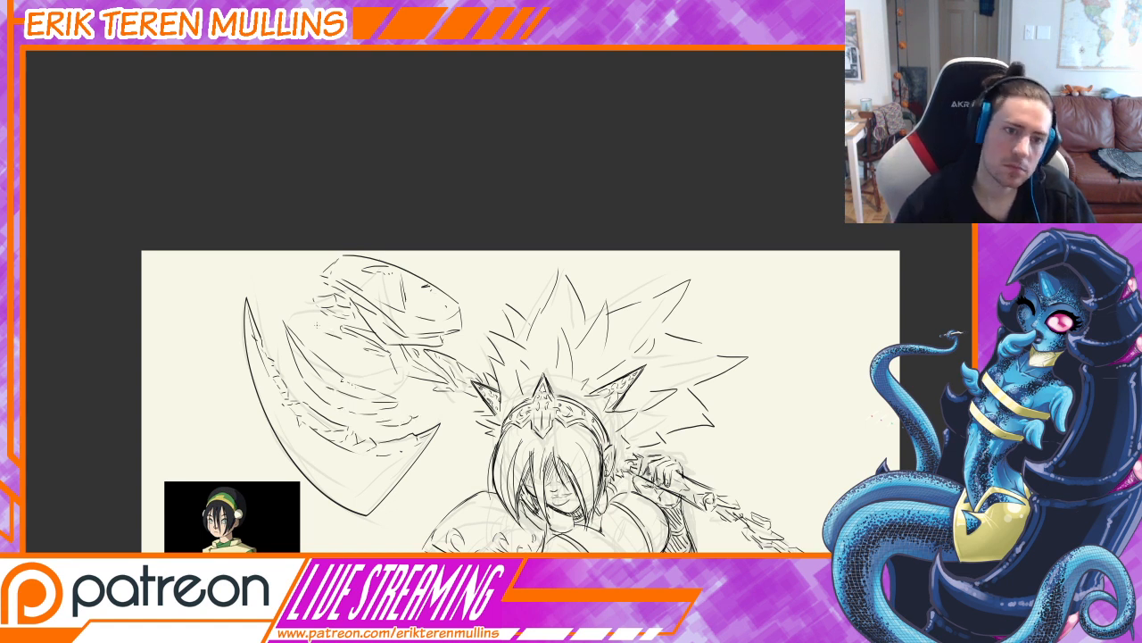
Step: Draw a long pointed spike extending from the weapon's end, and add rock fragments at its base and detail on the stone head
{"action": "left_click_drag", "start_coordinate": [208, 256], "coordinate": [295, 290]}
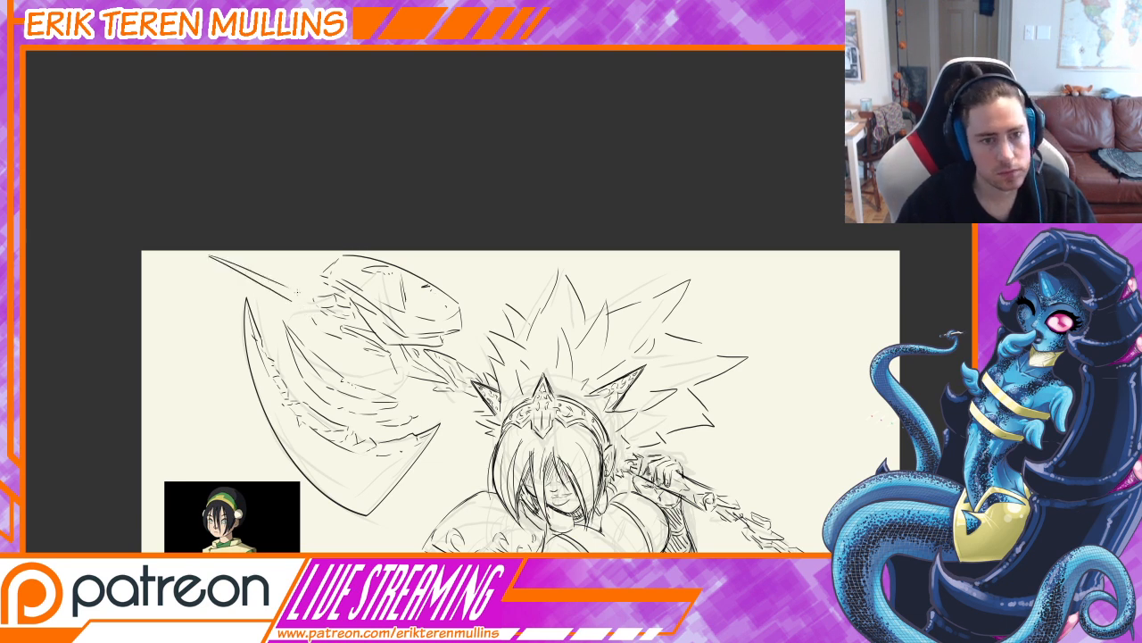
{"action": "left_click_drag", "start_coordinate": [292, 296], "coordinate": [305, 307]}
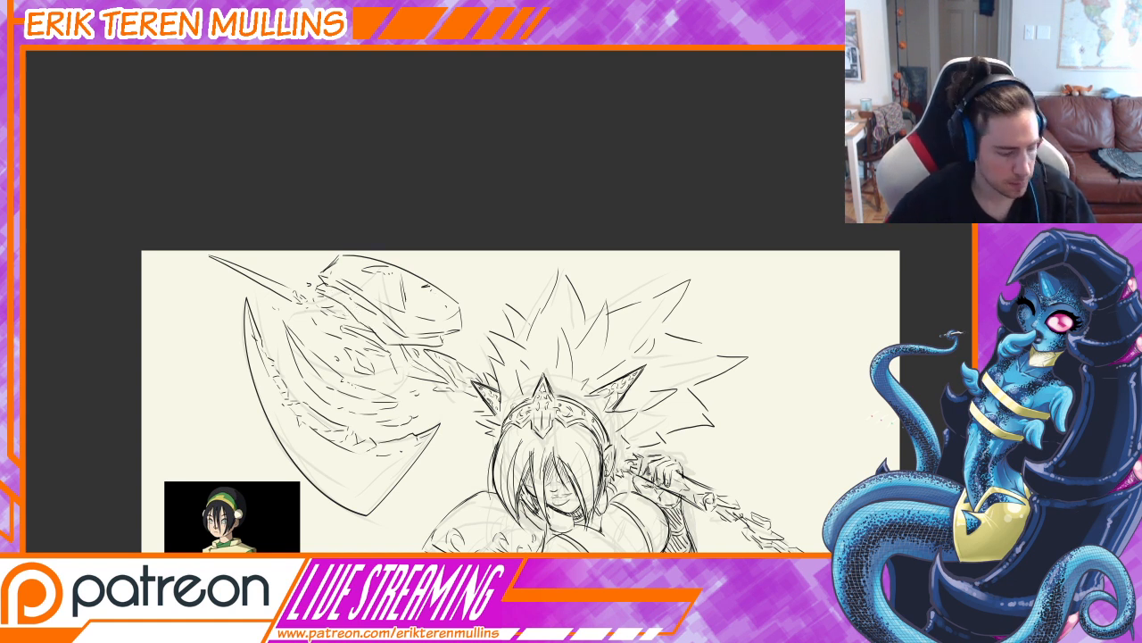
{"action": "left_click_drag", "start_coordinate": [341, 297], "coordinate": [392, 331]}
{"action": "left_click_drag", "start_coordinate": [337, 306], "coordinate": [352, 320]}
{"action": "left_click_drag", "start_coordinate": [447, 335], "coordinate": [442, 346]}
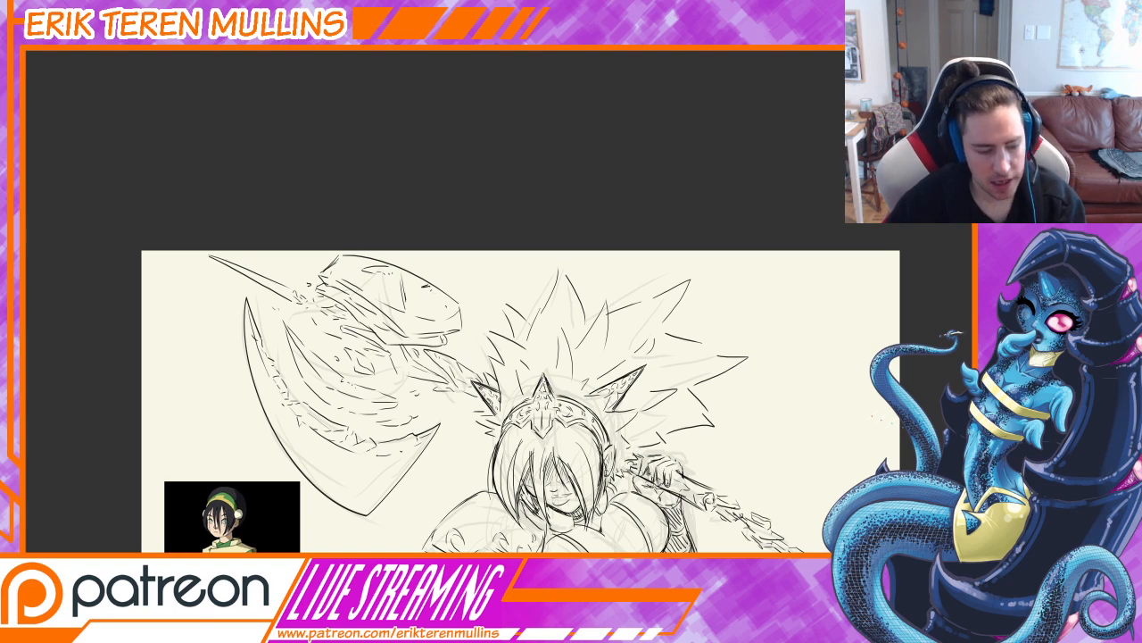
Step: Check the weapon against the whole figure and roughen the blade's outer edge with small nicks
{"action": "key", "text": "ctrl+minus"}
{"action": "key", "text": "ctrl+minus"}
{"action": "left_click_drag", "start_coordinate": [637, 267], "coordinate": [577, 310]}
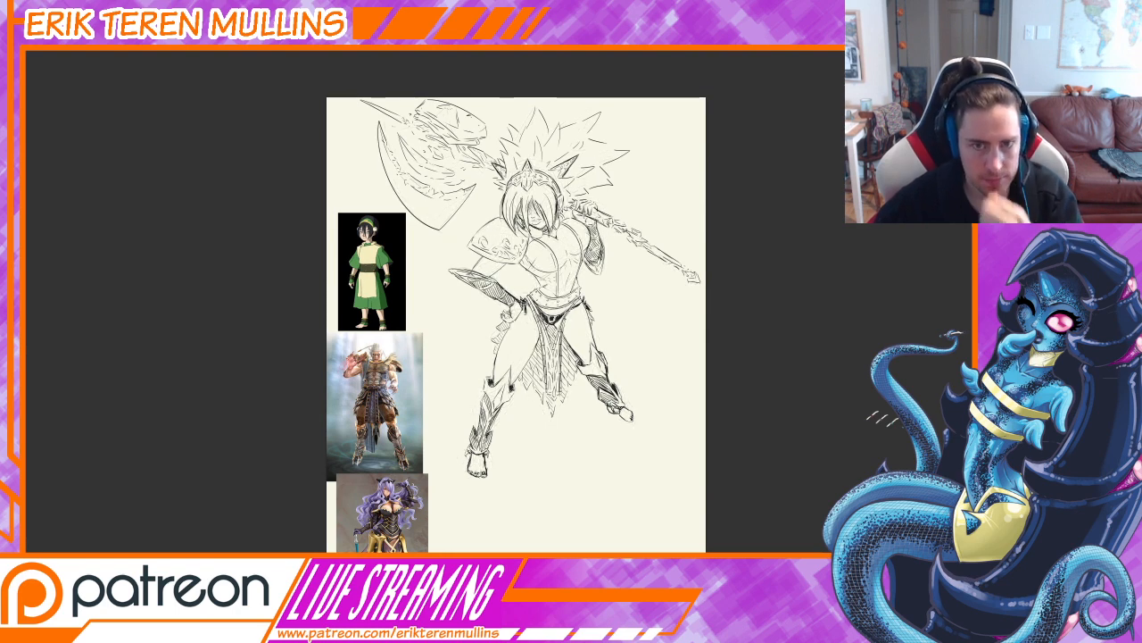
{"action": "key", "text": "ctrl+plus"}
{"action": "left_click_drag", "start_coordinate": [620, 311], "coordinate": [658, 427]}
{"action": "scroll", "coordinate": [589, 385], "scroll_direction": "up", "scroll_amount": 3}
{"action": "left_click_drag", "start_coordinate": [206, 229], "coordinate": [393, 430]}
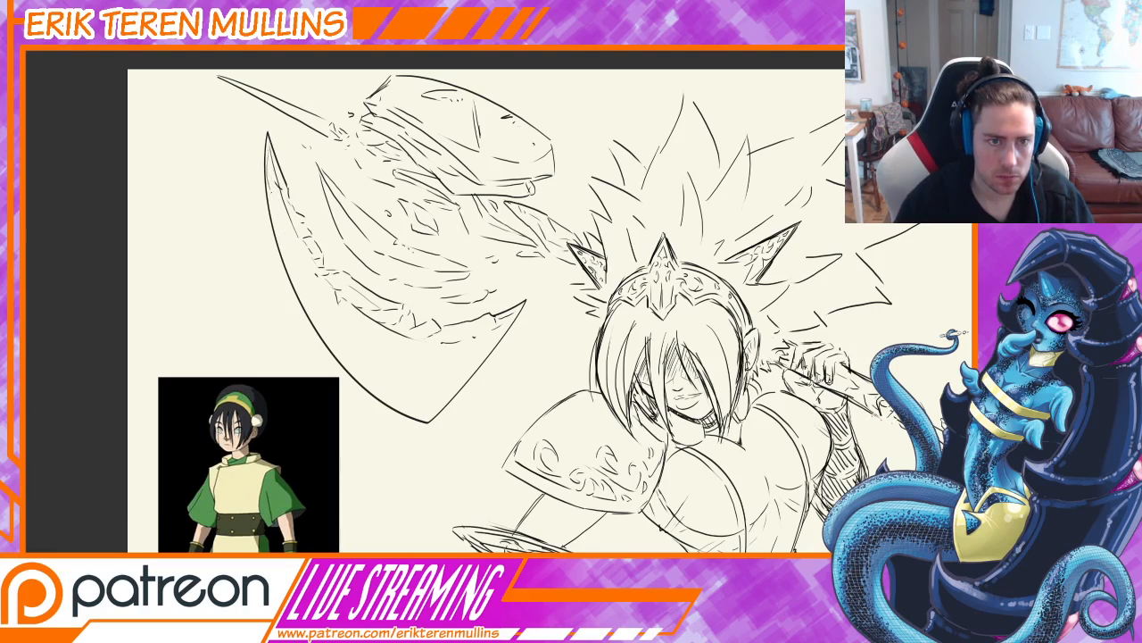
{"action": "mouse_move", "coordinate": [278, 231]}
{"action": "left_mouse_down"}
{"action": "mouse_move", "coordinate": [305, 300]}
{"action": "mouse_move", "coordinate": [392, 404]}
{"action": "left_mouse_up"}
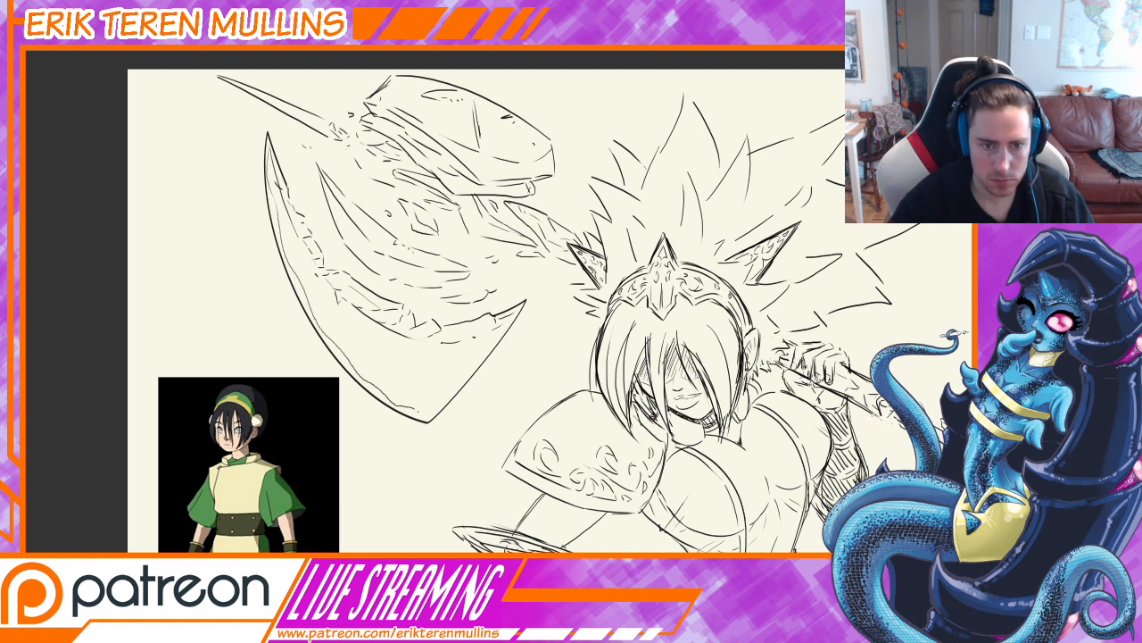